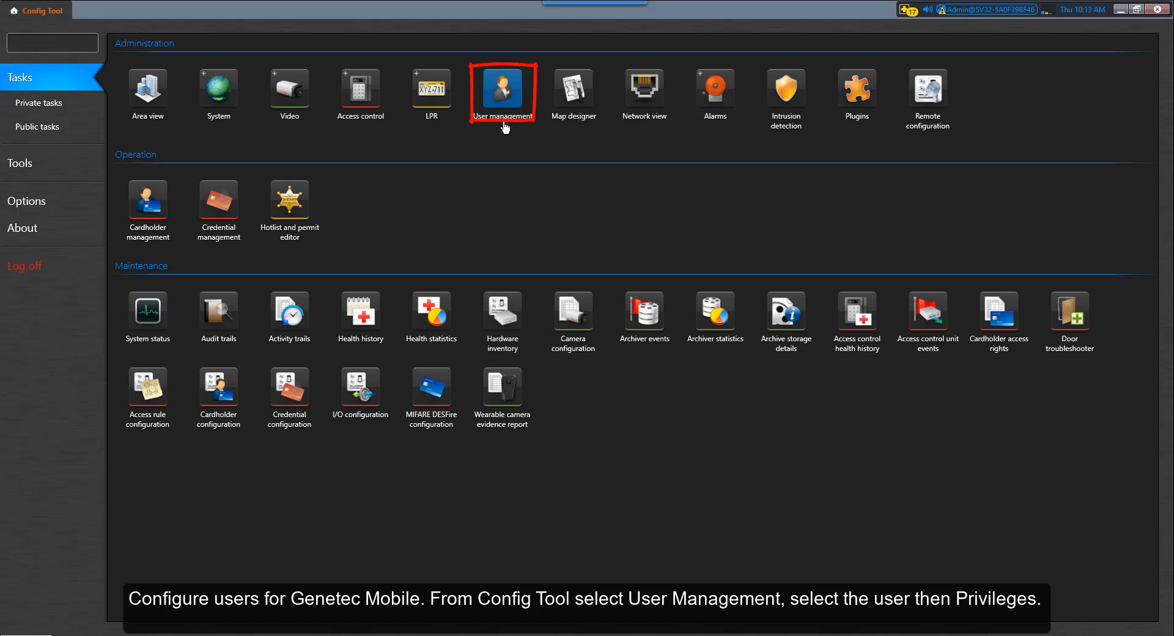
Open user management and display the privileges of user m1 in the 1_Manhattan group
click(513, 104)
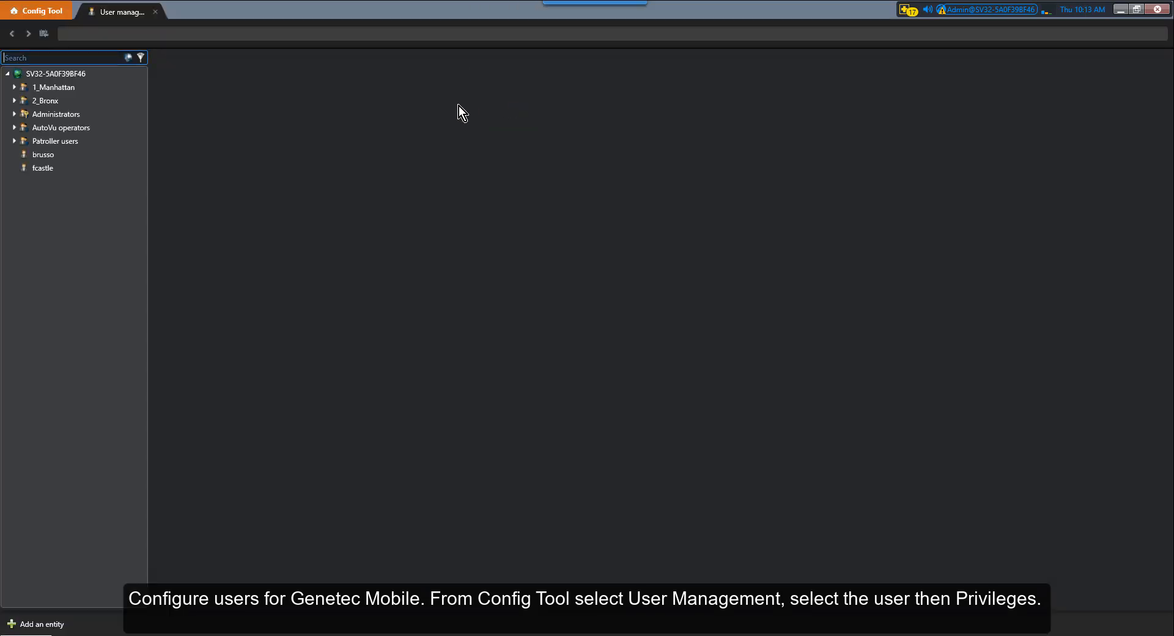
click(41, 91)
click(15, 87)
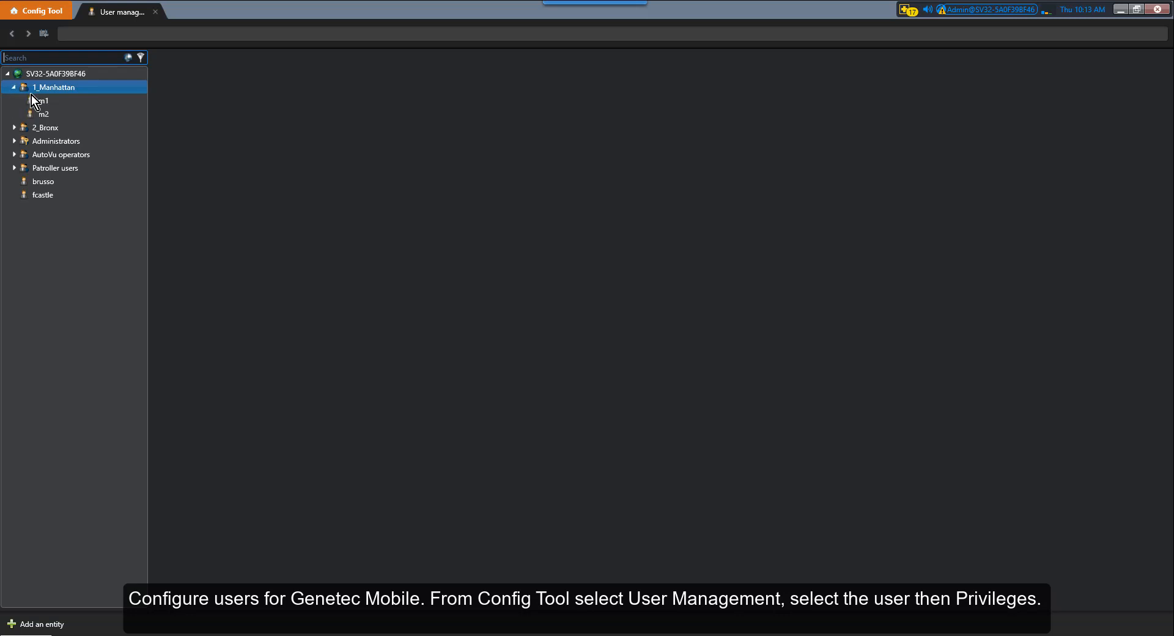
click(40, 100)
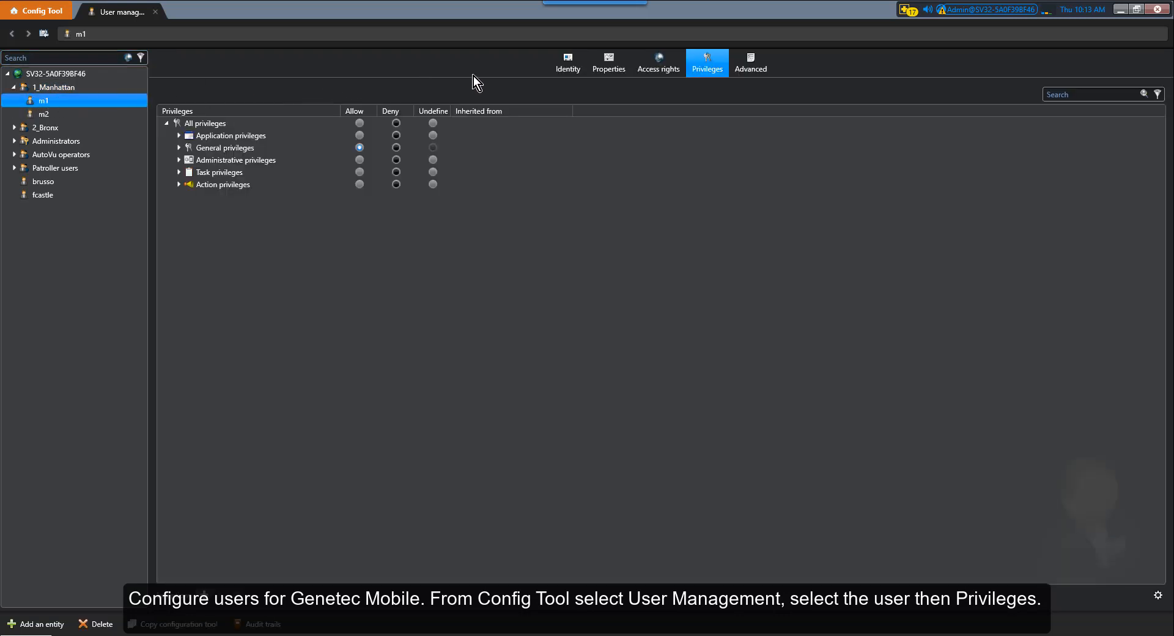
click(697, 75)
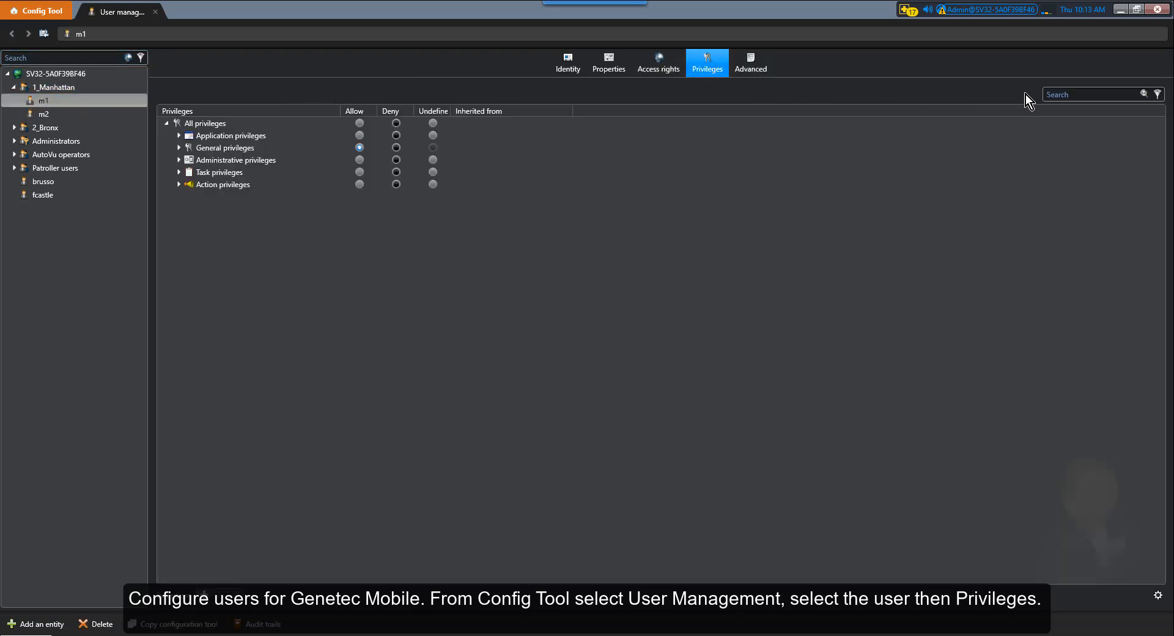
Search m1's privileges for "Mobile application" and set that privilege to Allow
text(Mobile application)
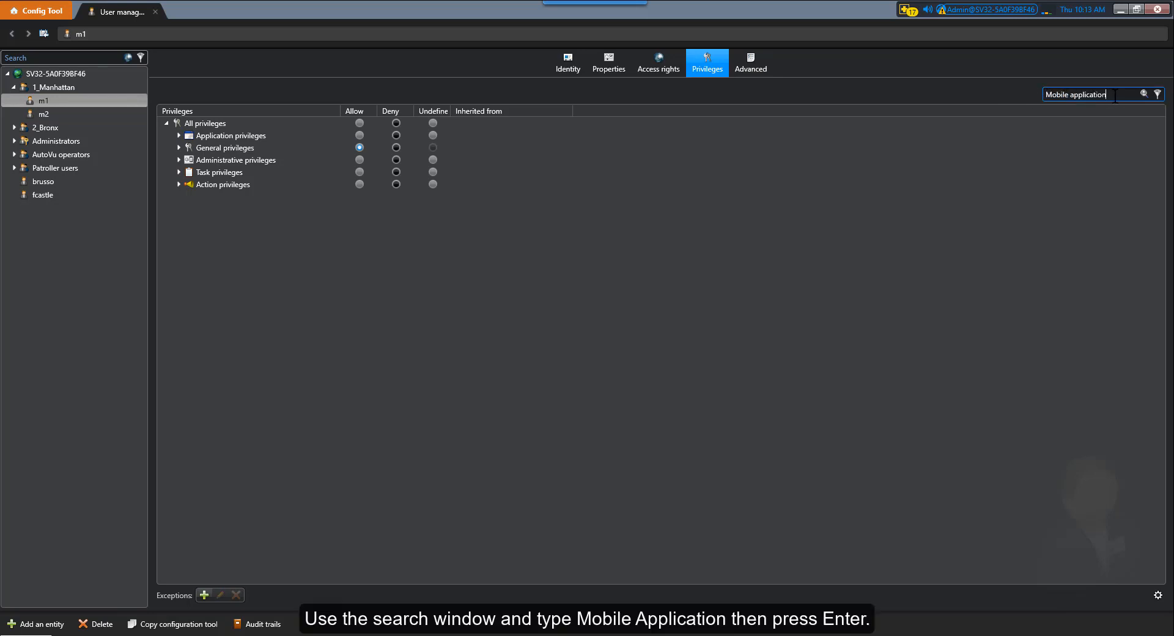
key(Return)
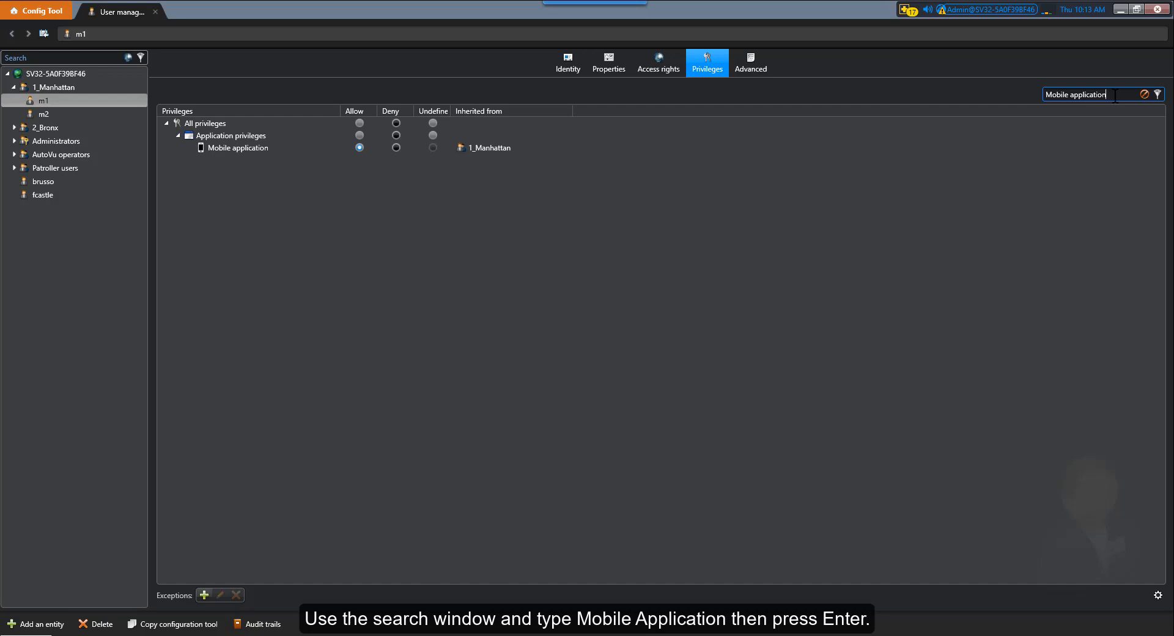
click(367, 146)
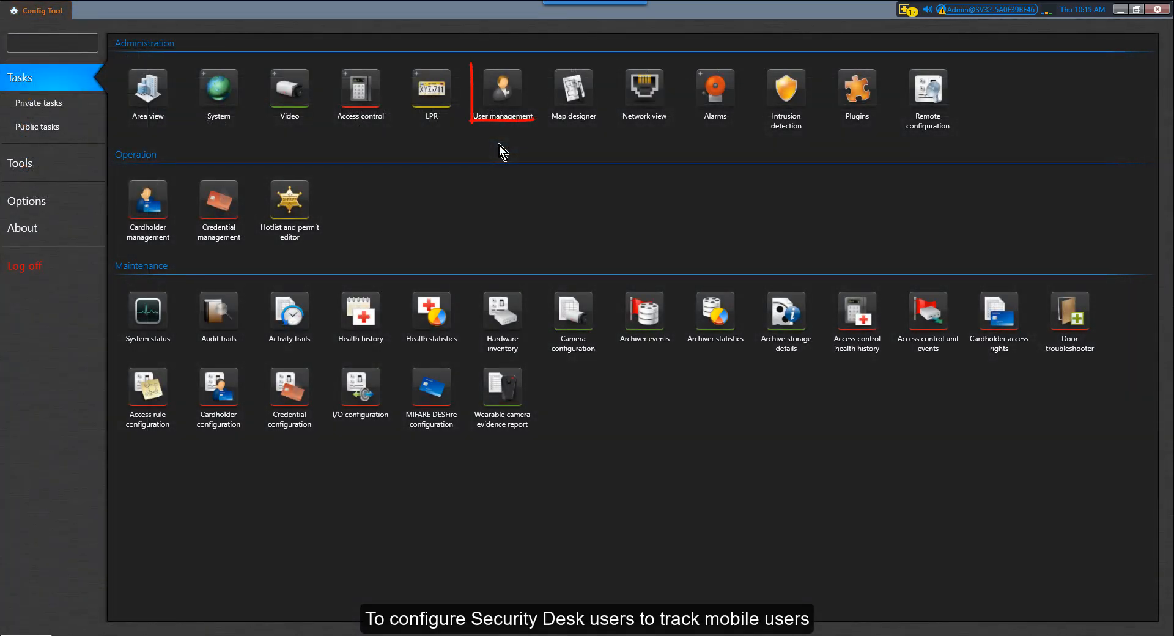
Reopen user management and display the privileges of user m1 under 1_Manhattan
click(503, 92)
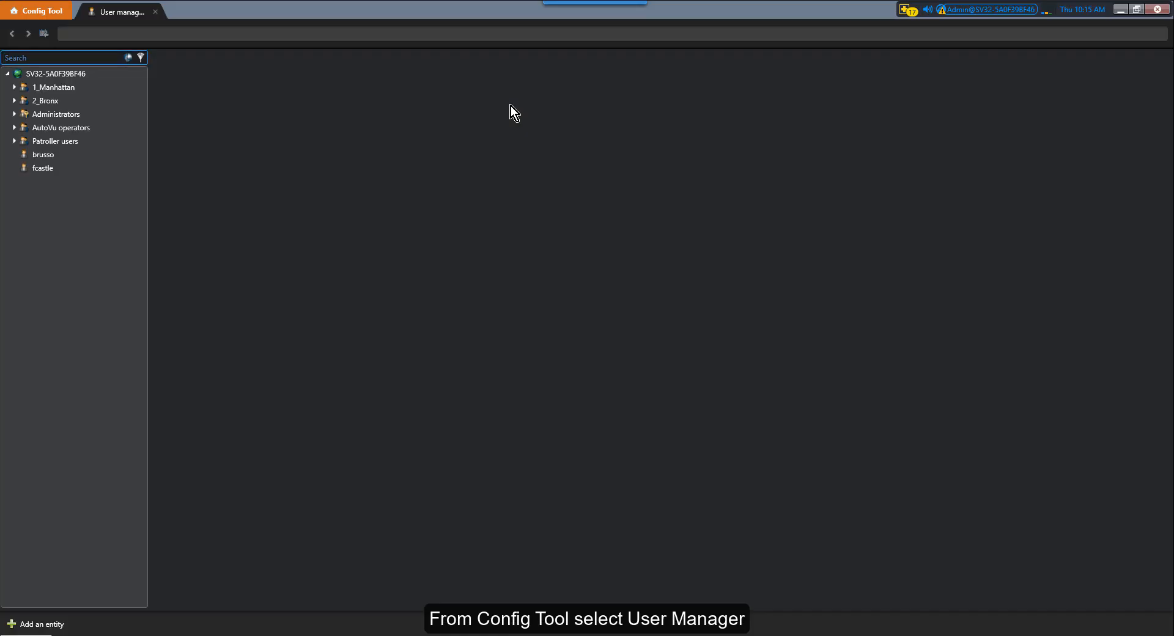
click(23, 89)
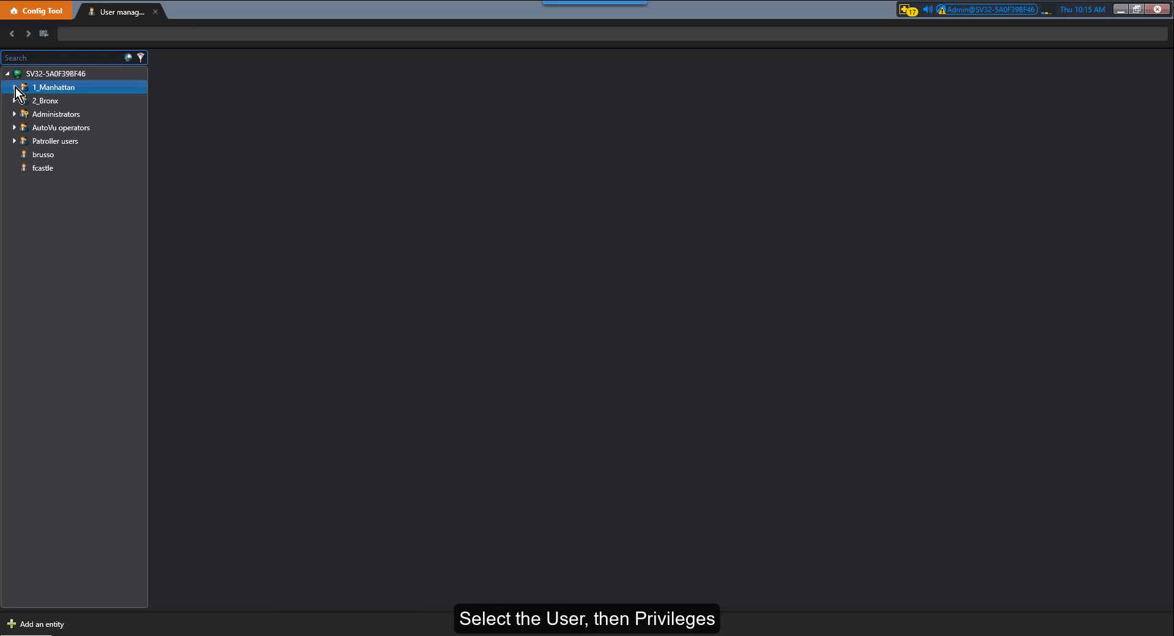
click(15, 88)
click(40, 102)
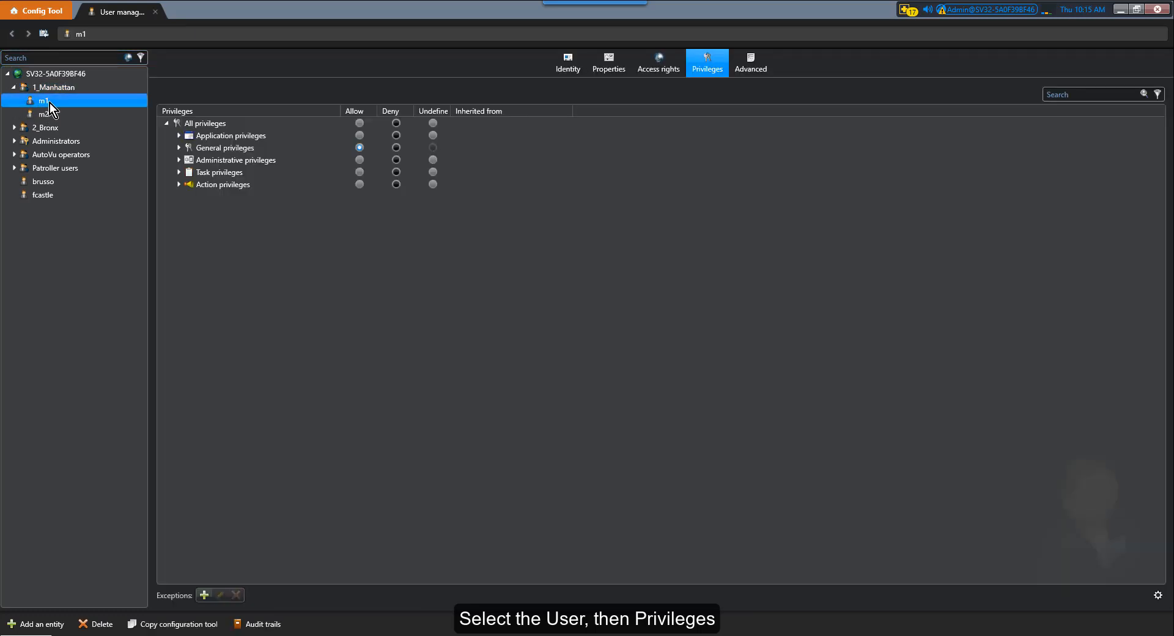
click(728, 72)
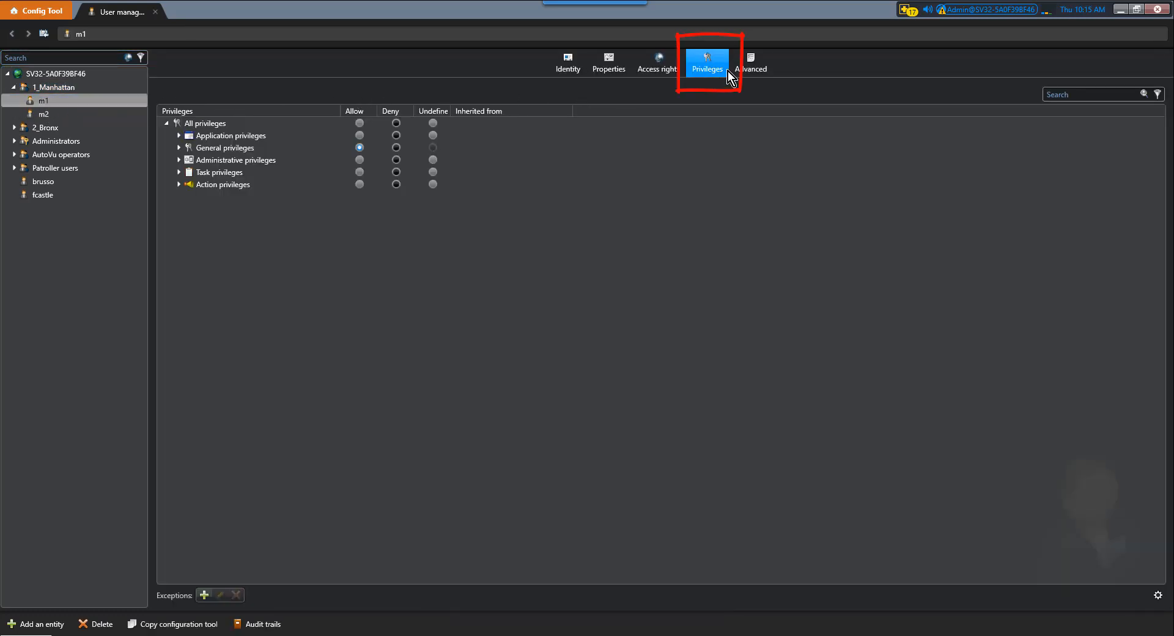
Search m1's privileges for "View mobile users"
click(1065, 91)
text(View mobile users)
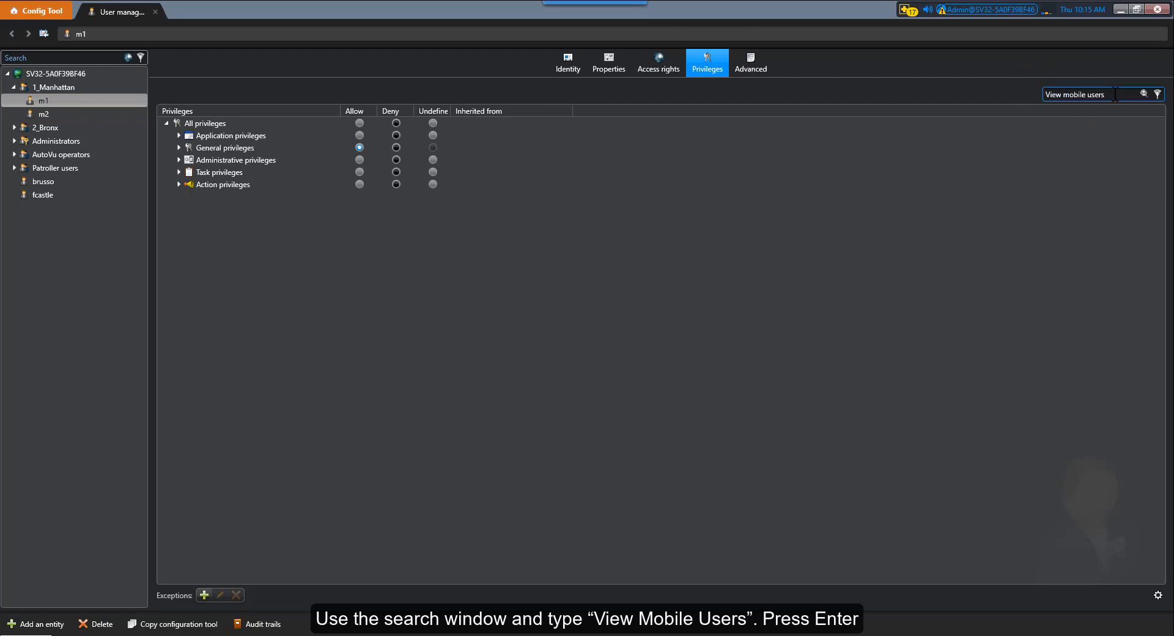
key(Return)
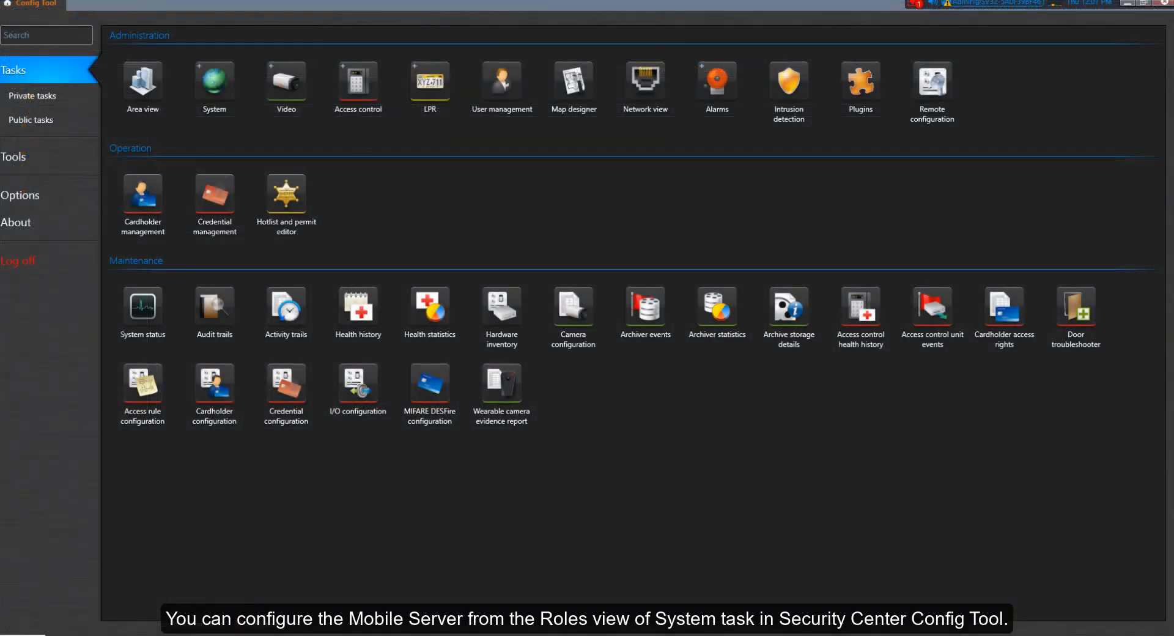
Open the Roles view of the System task and show the Mobile Server role's properties
mouse_move(217, 89)
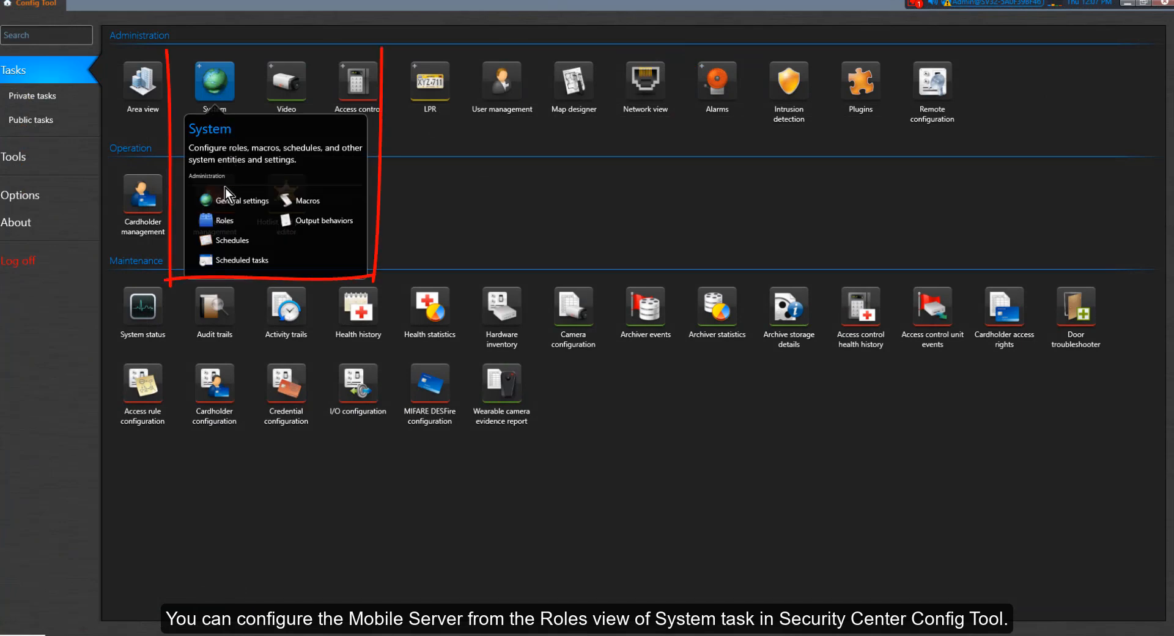
click(224, 225)
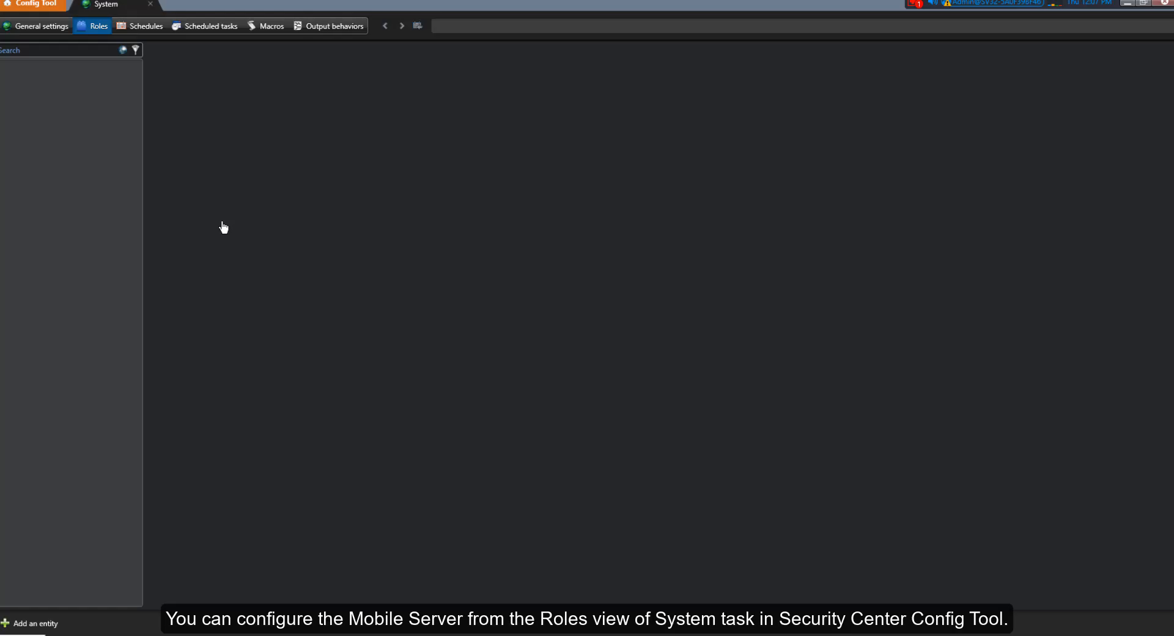
click(28, 204)
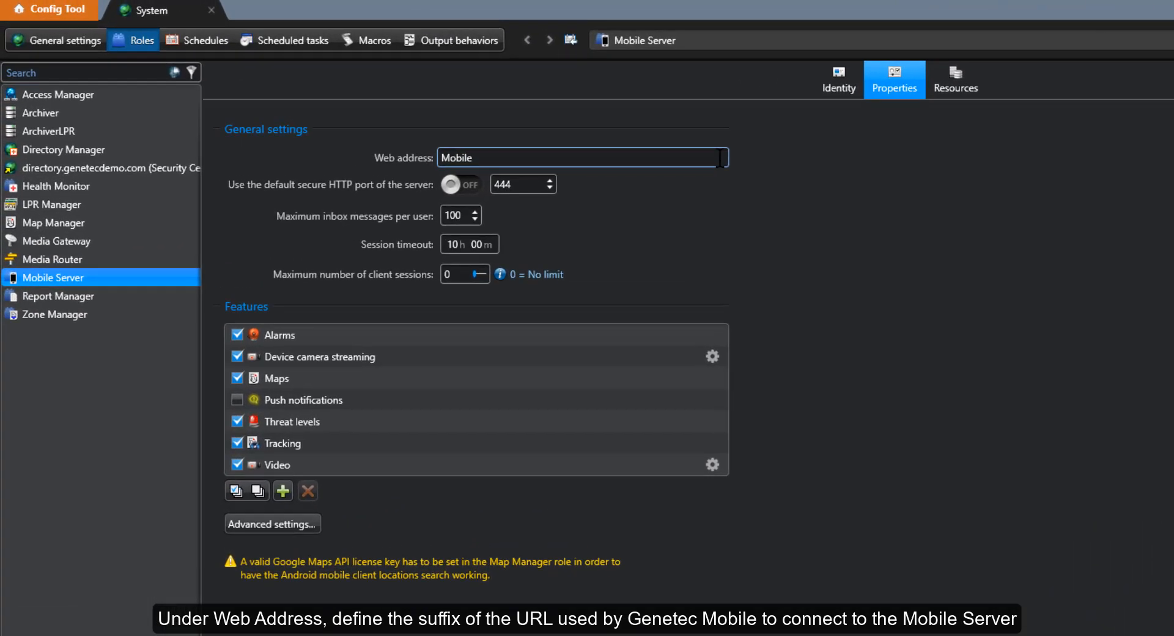
Try replacing the Mobile Server's web address with "Client Mobile"
click(719, 157)
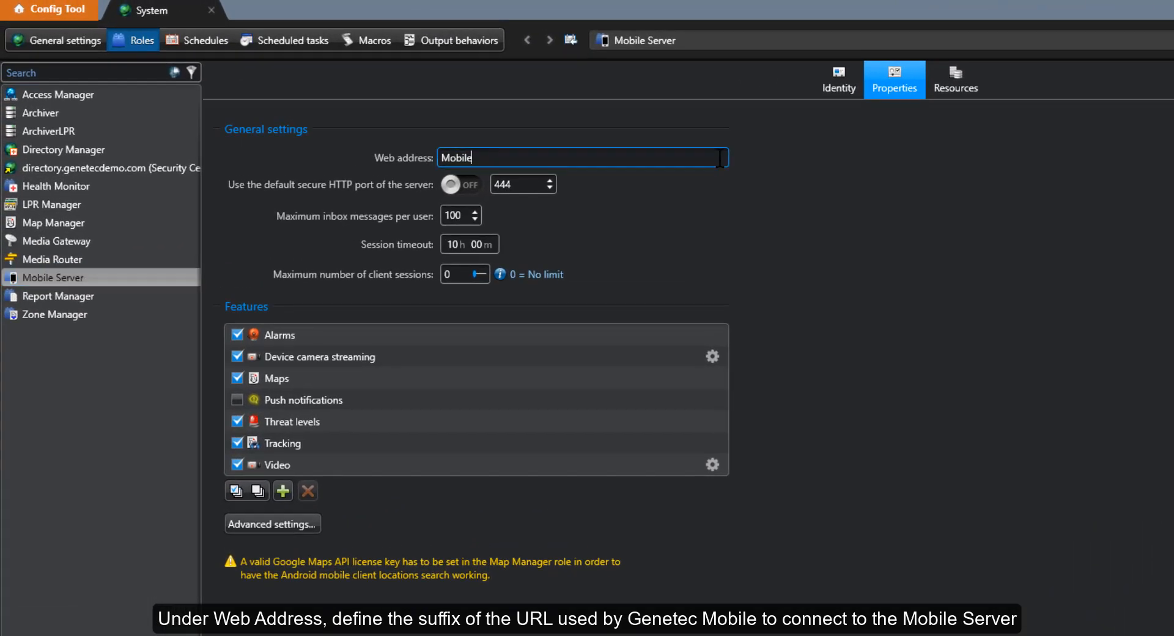
key(BackSpace)
key(BackSpace)
key(BackSpace)
key(BackSpace)
key(BackSpace)
key(BackSpace)
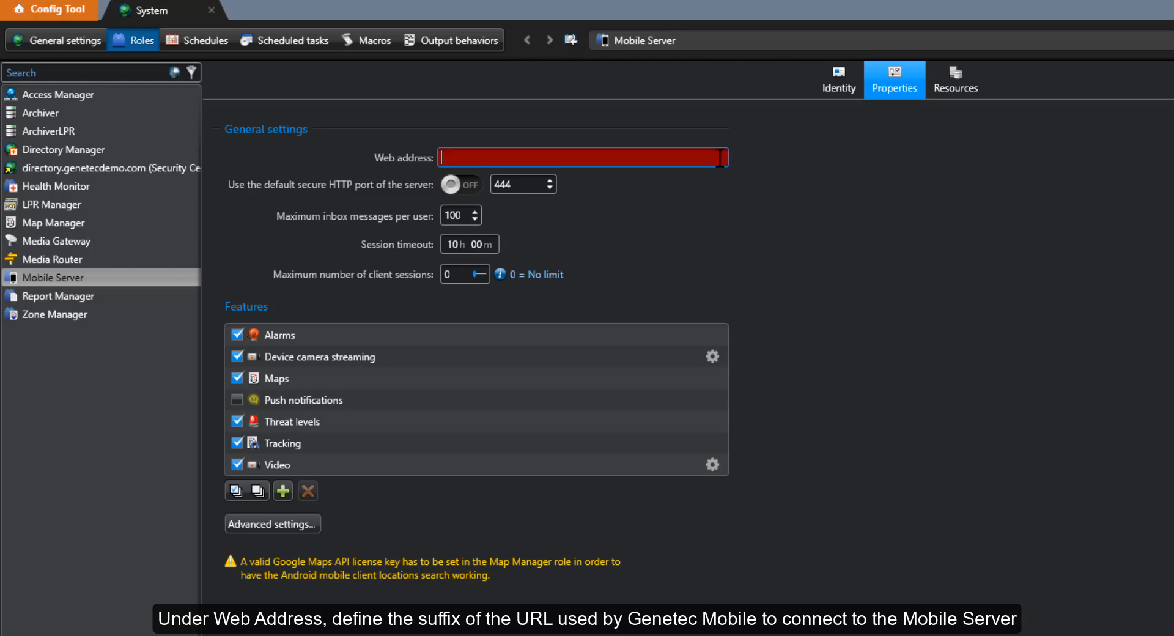
text(Client)
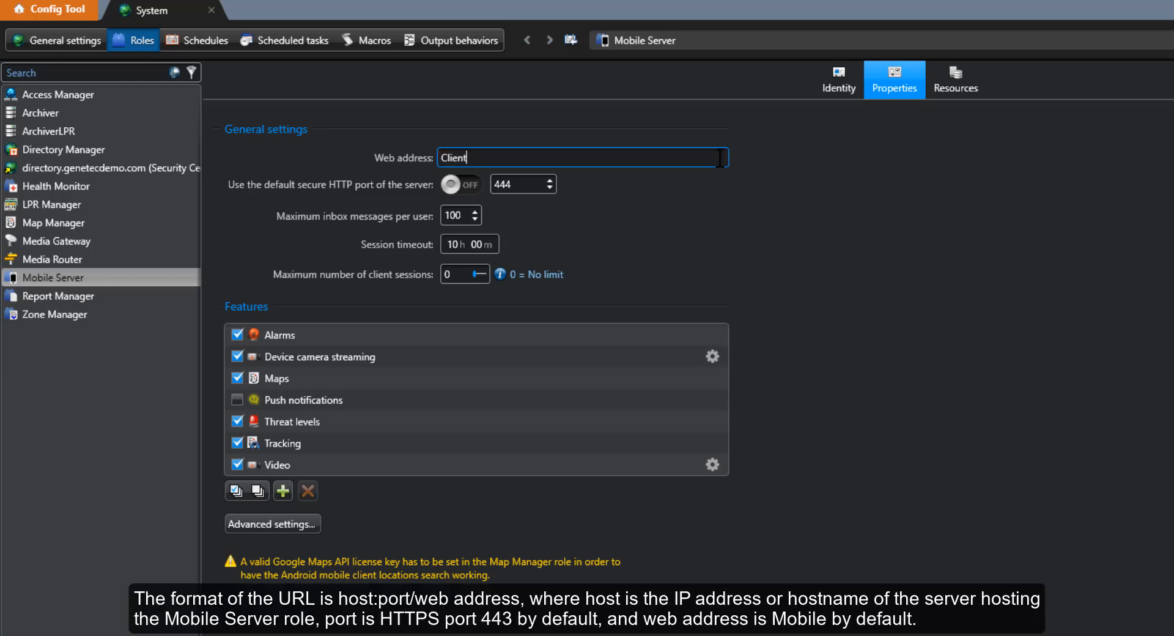
text( Mobile)
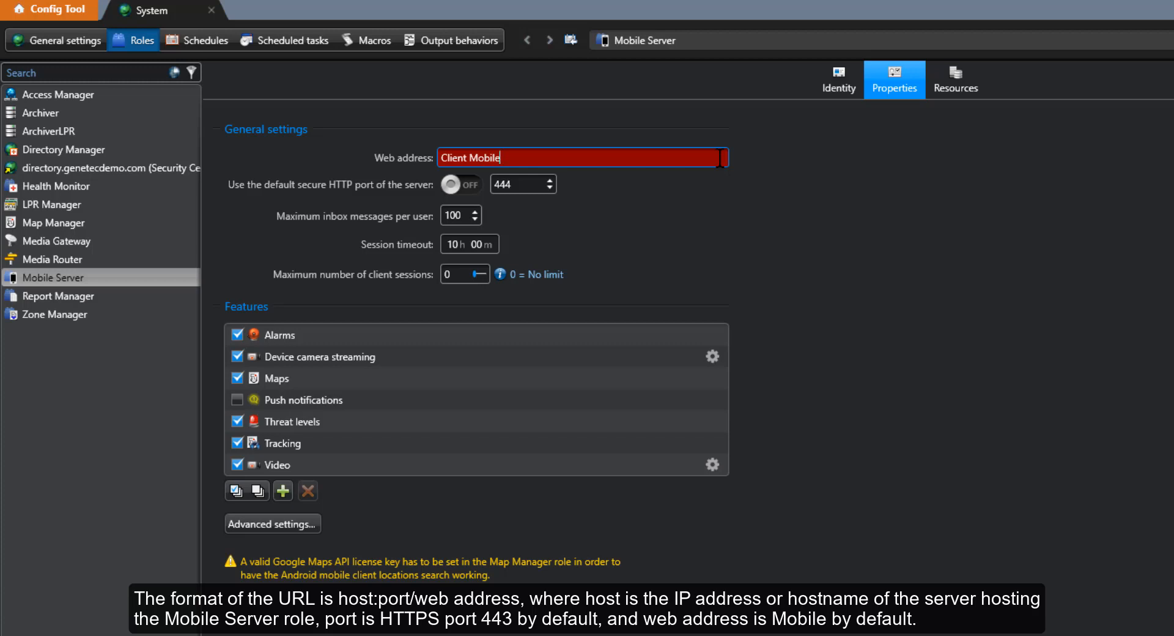
Try the web address "ClientMobileServer" without a space for the Mobile Server
key(BackSpace)
key(BackSpace)
key(BackSpace)
key(BackSpace)
key(BackSpace)
key(BackSpace)
key(BackSpace)
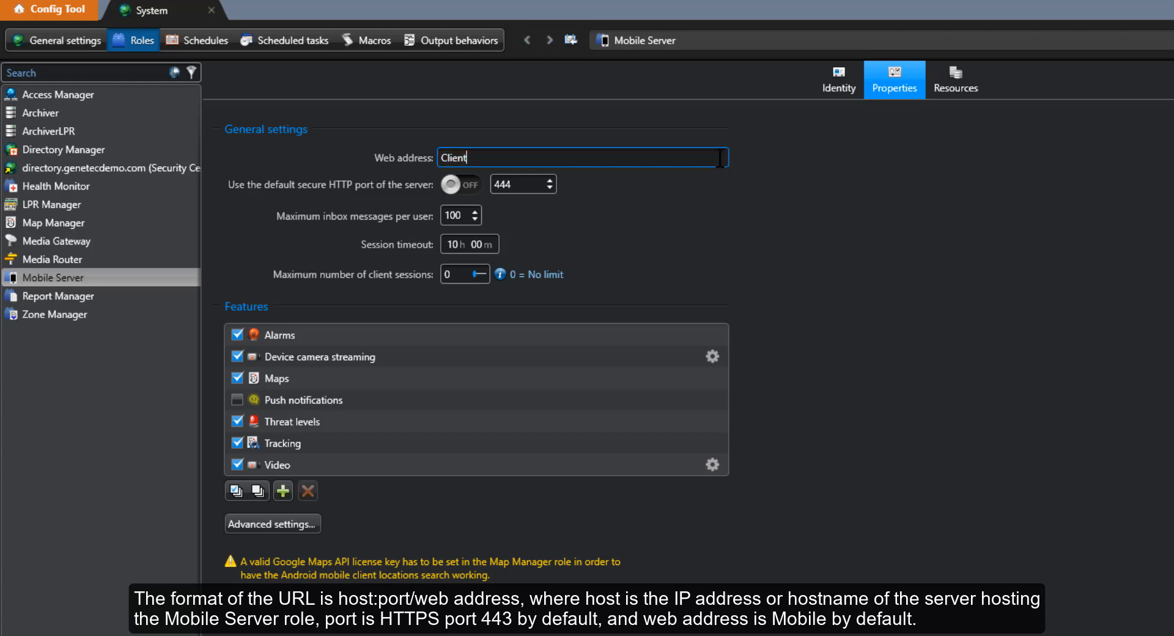
text(MobileServer)
Restore the Mobile Server's web address to "Mobile"
key(BackSpace)
key(BackSpace)
key(BackSpace)
key(BackSpace)
key(BackSpace)
key(BackSpace)
key(BackSpace)
key(BackSpace)
key(BackSpace)
key(BackSpace)
key(BackSpace)
key(BackSpace)
key(BackSpace)
key(BackSpace)
key(BackSpace)
key(BackSpace)
key(BackSpace)
key(BackSpace)
text(Mobile)
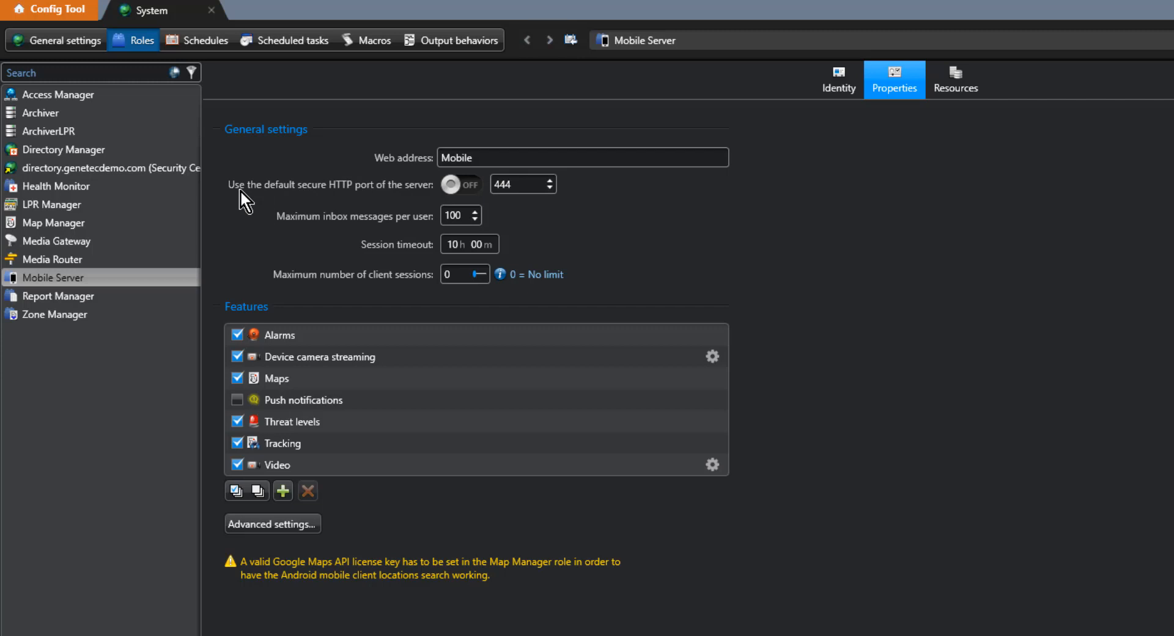
Toggle use of the server's default secure HTTP port on and back off, and set the port to 444
click(474, 189)
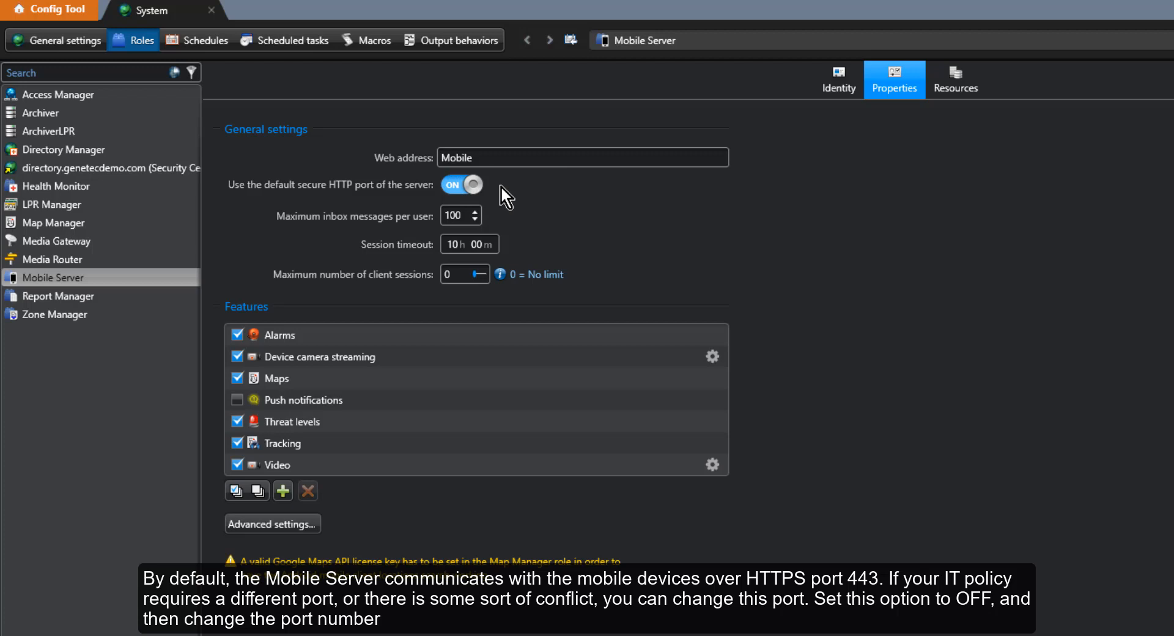
click(456, 186)
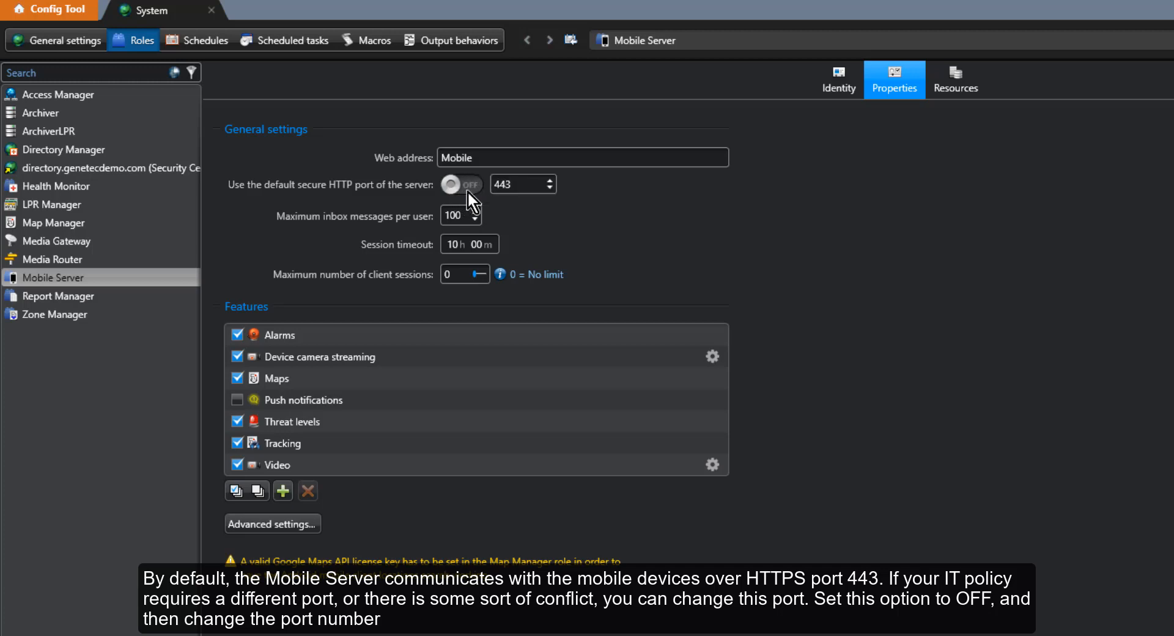
click(553, 184)
click(553, 188)
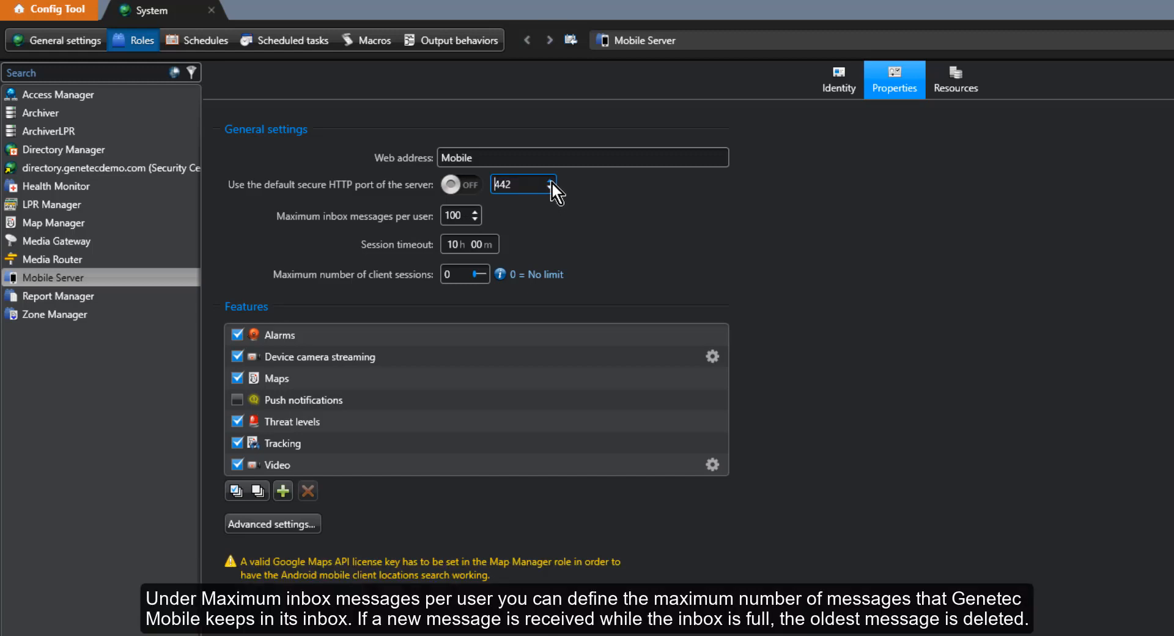
double_click(550, 181)
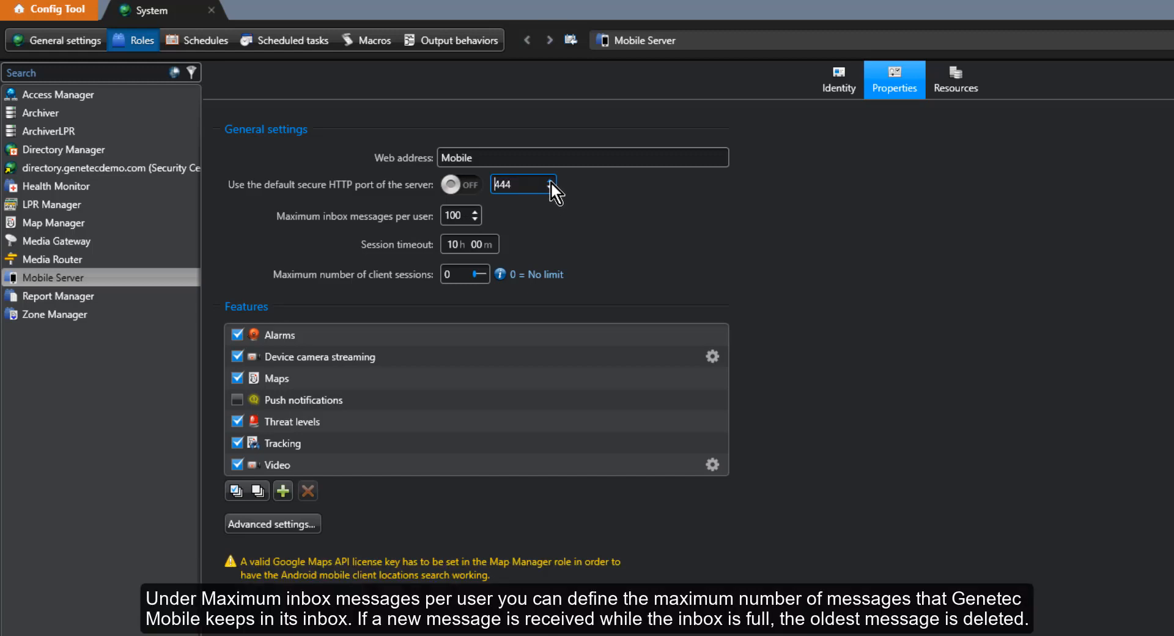
Set the session timeout to 1 hour and view the slider for the maximum number of client sessions
click(494, 214)
drag(460, 215, 443, 217)
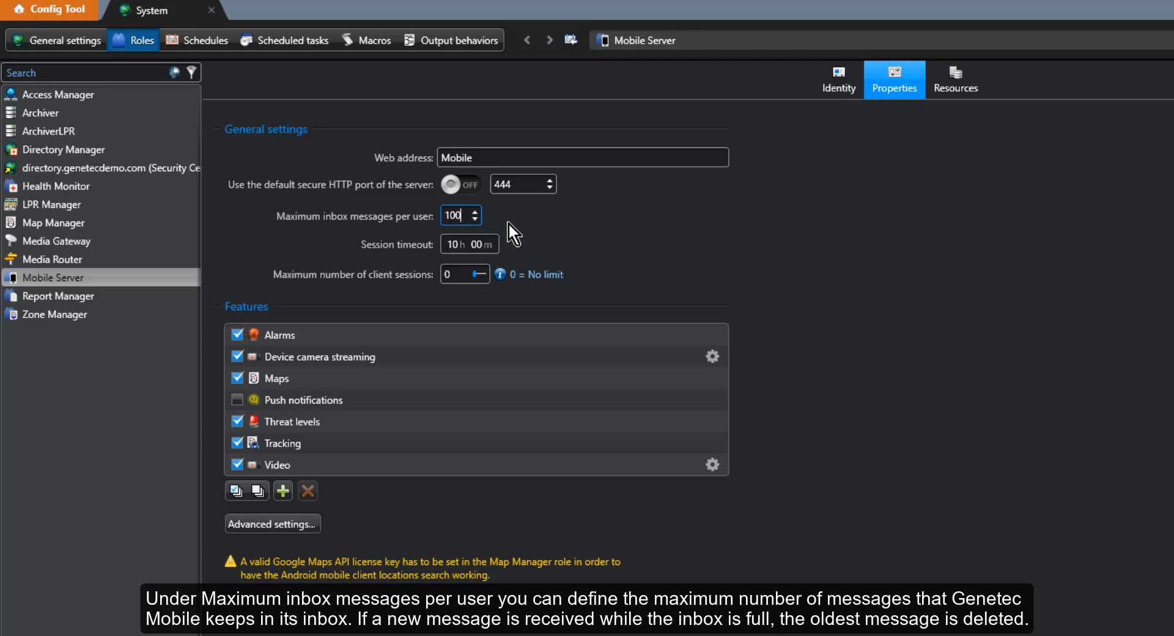
click(453, 246)
click(540, 243)
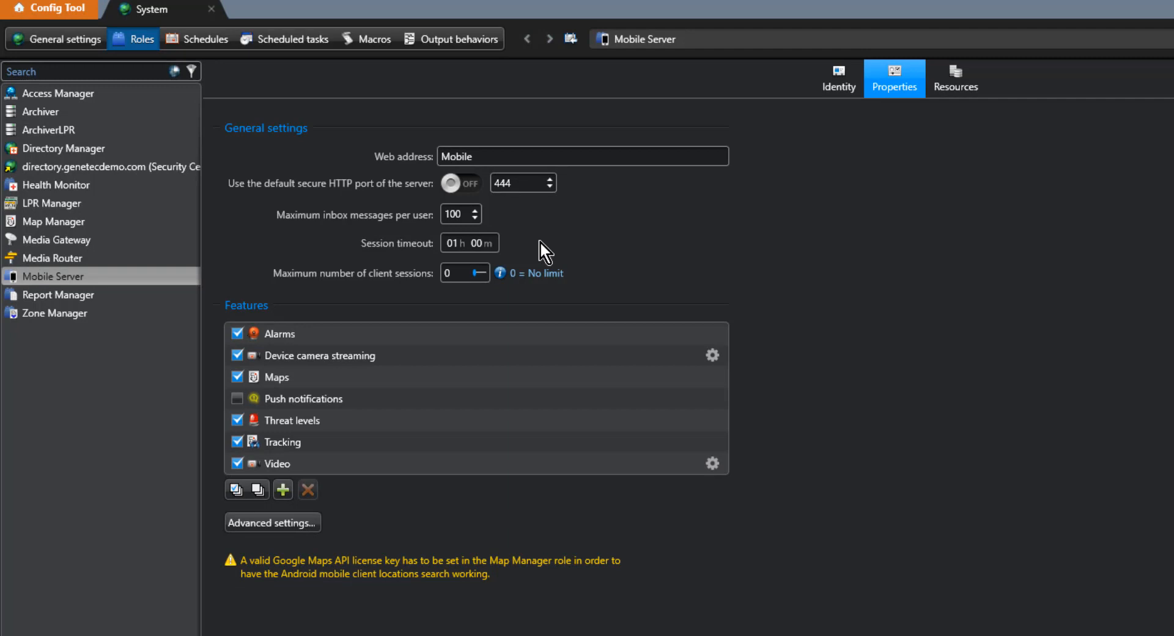
click(483, 272)
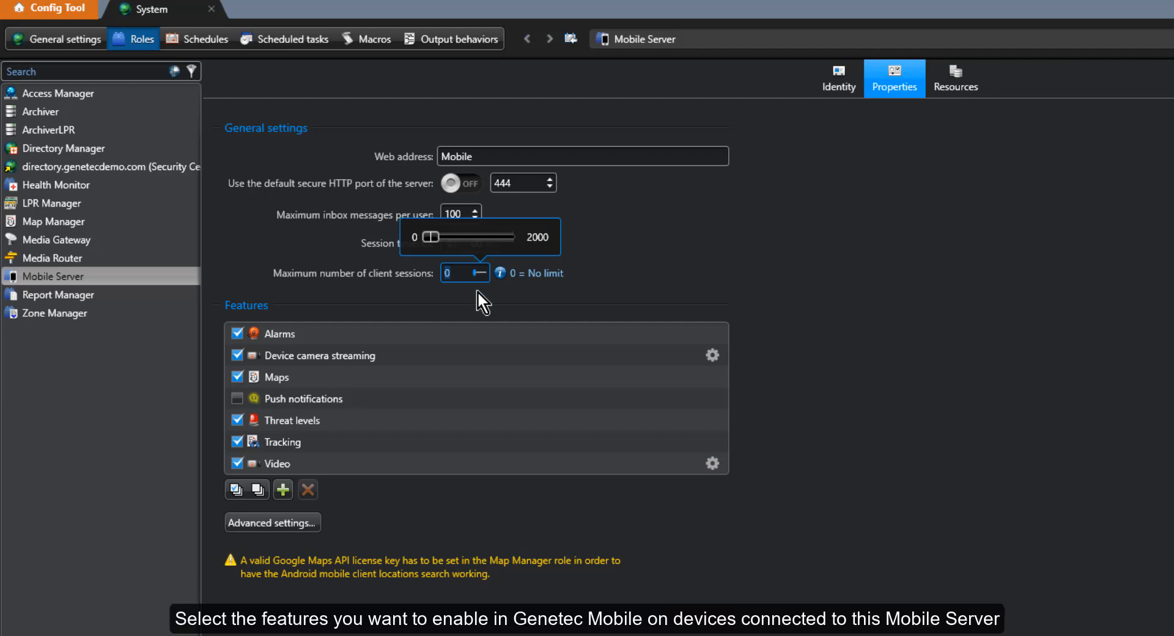
click(478, 294)
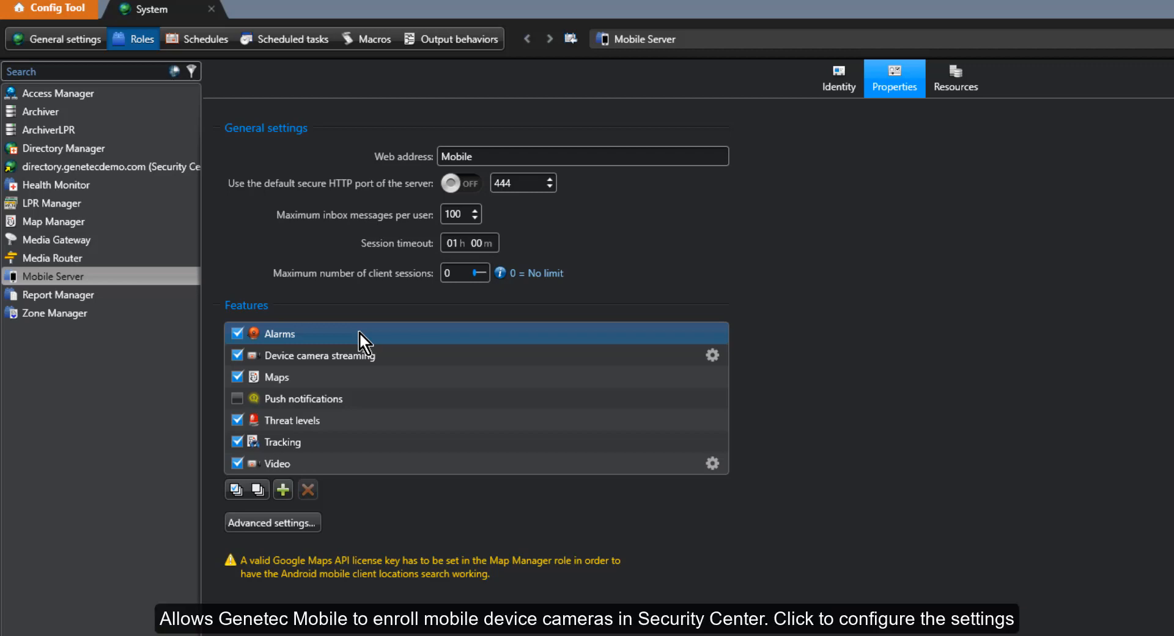
Open the Device camera streaming settings and examine the available location options
click(343, 354)
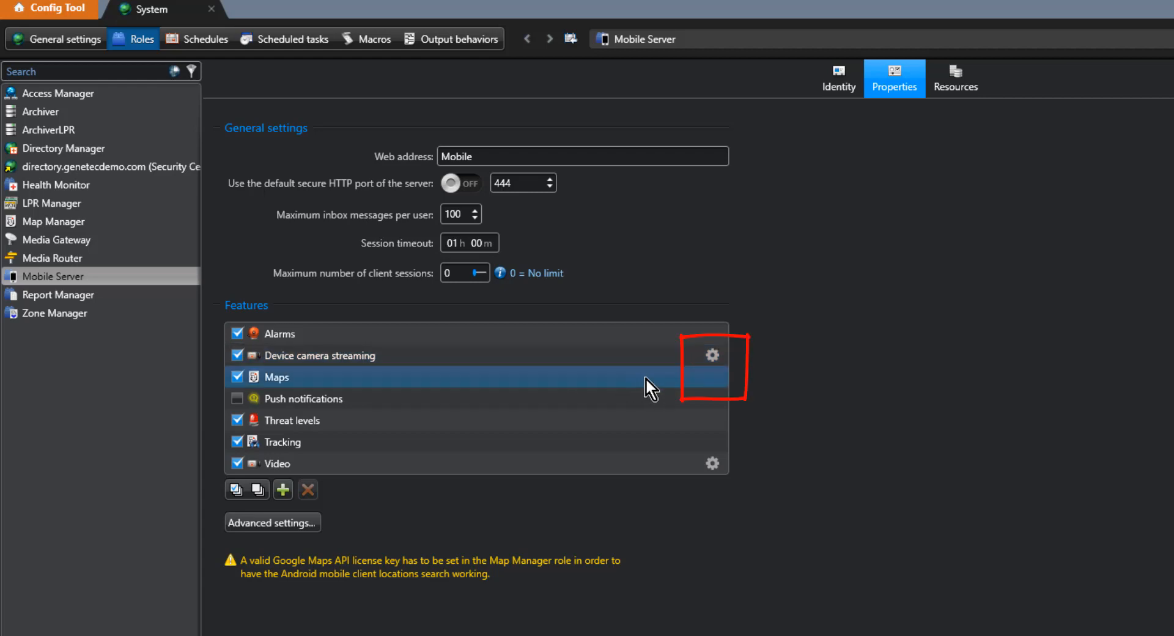
click(713, 355)
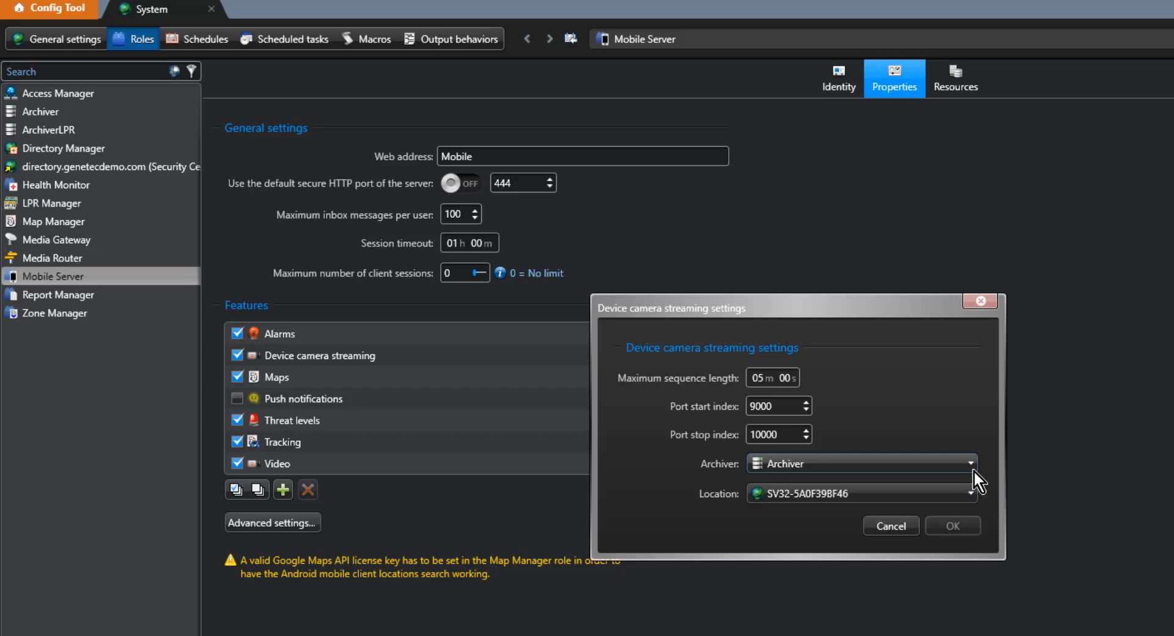
click(971, 495)
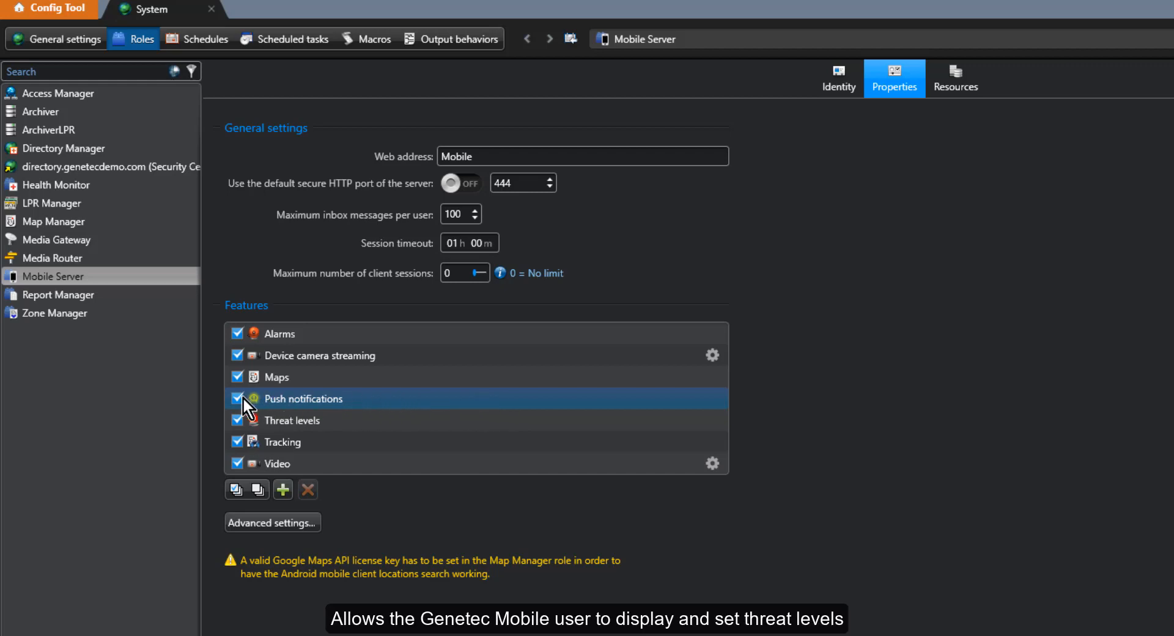
Highlight the Threat levels and Tracking entries in the Mobile Server's feature list for review
click(338, 419)
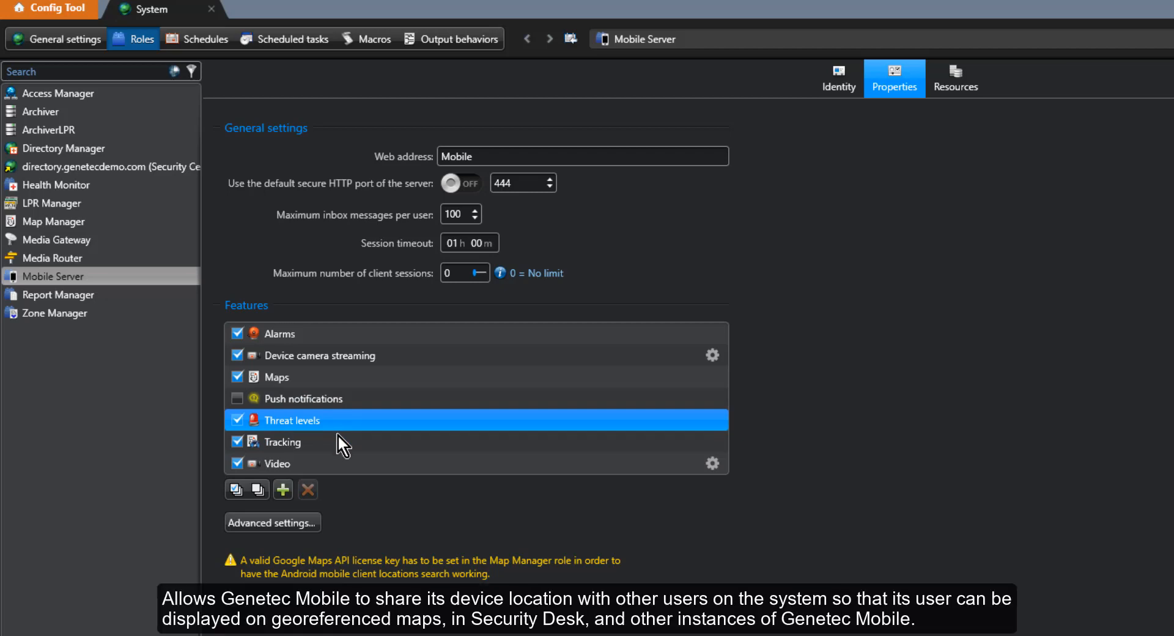
click(336, 441)
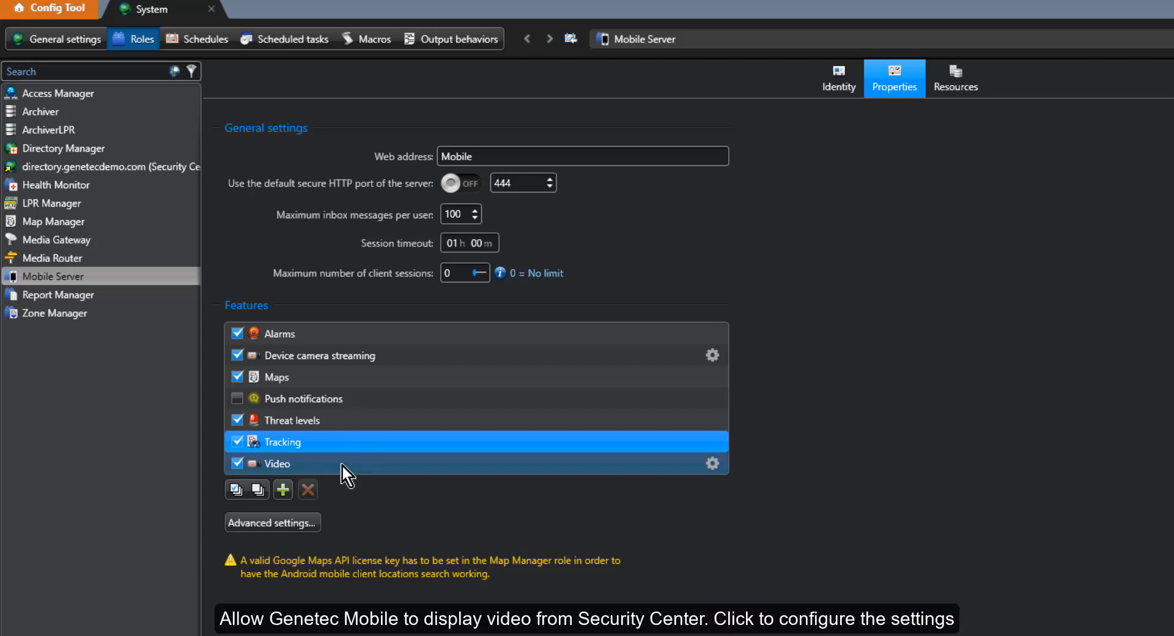
Open the settings of the Video feature and examine the maximum video streams range and the Media Gateway role usage limit
click(343, 464)
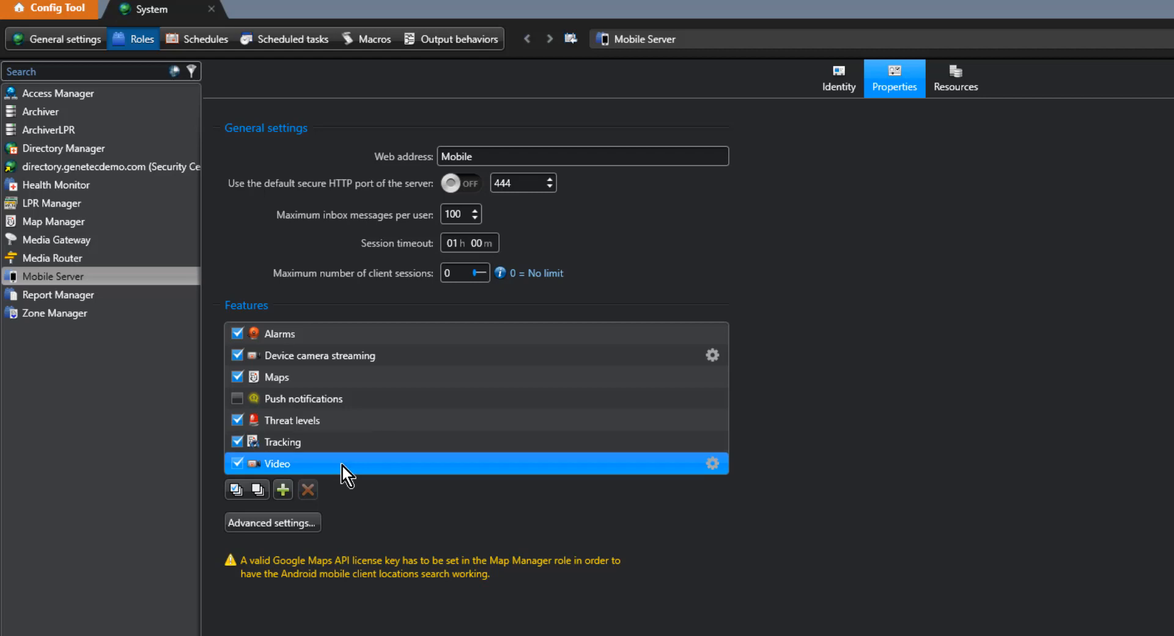
click(716, 467)
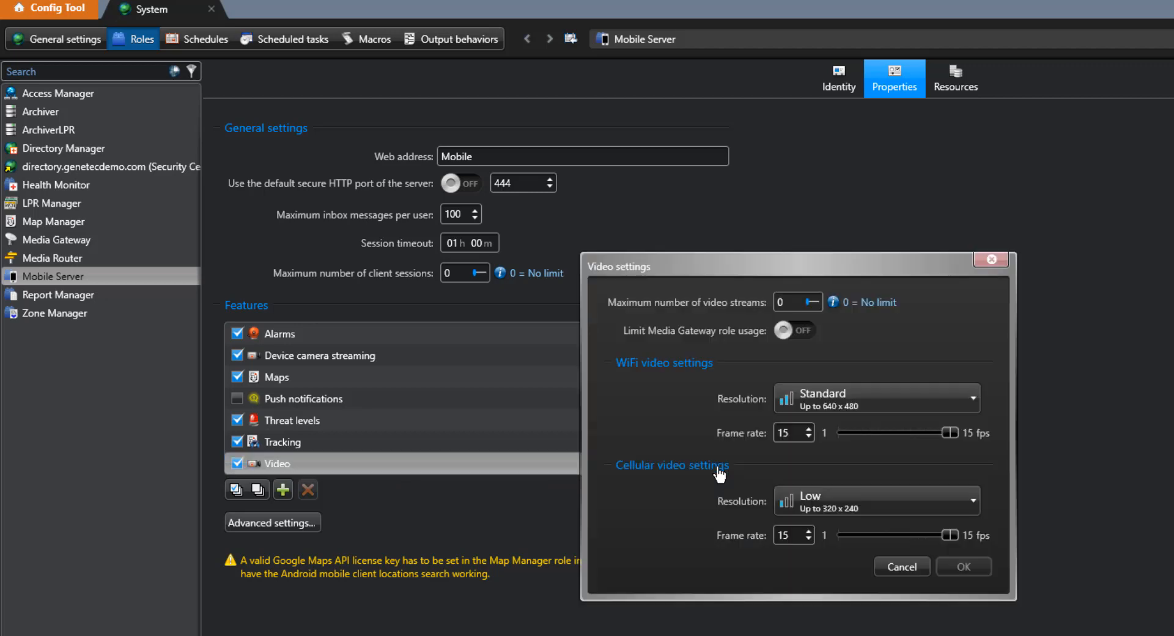
click(811, 302)
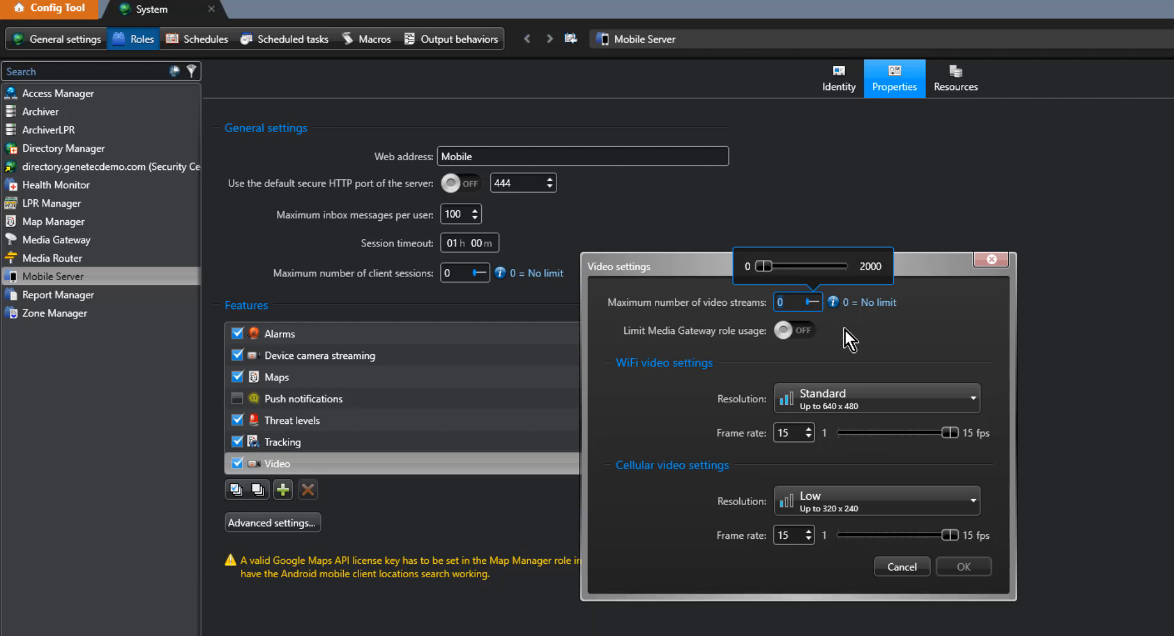
click(790, 331)
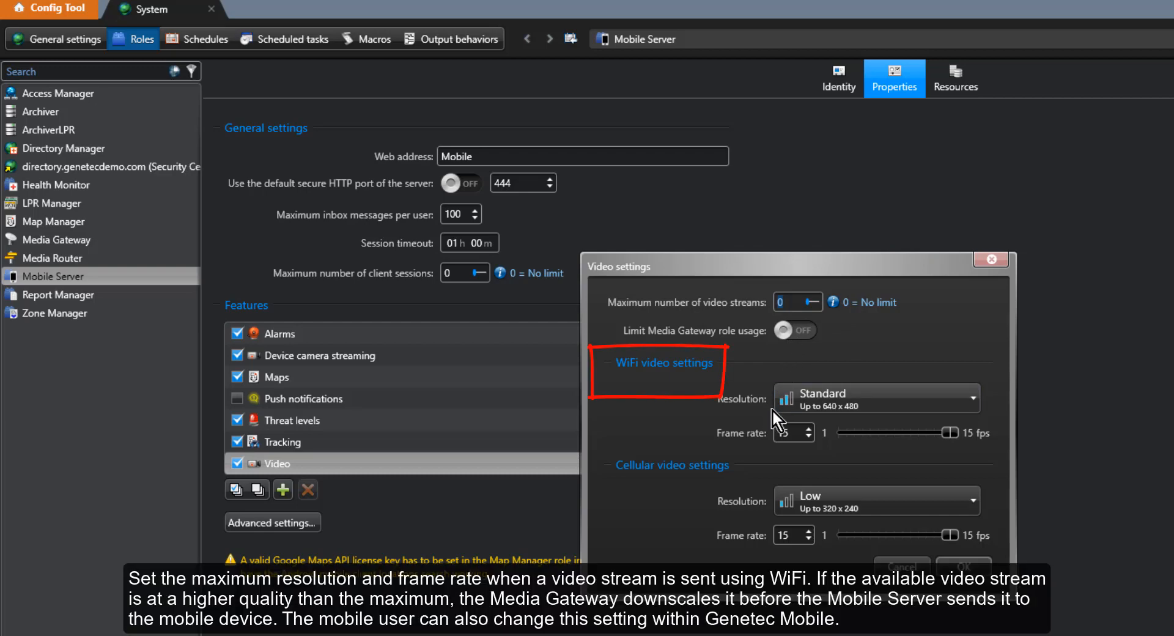
Examine the available resolution options for WiFi video and for cellular video, keeping the current selections
click(968, 409)
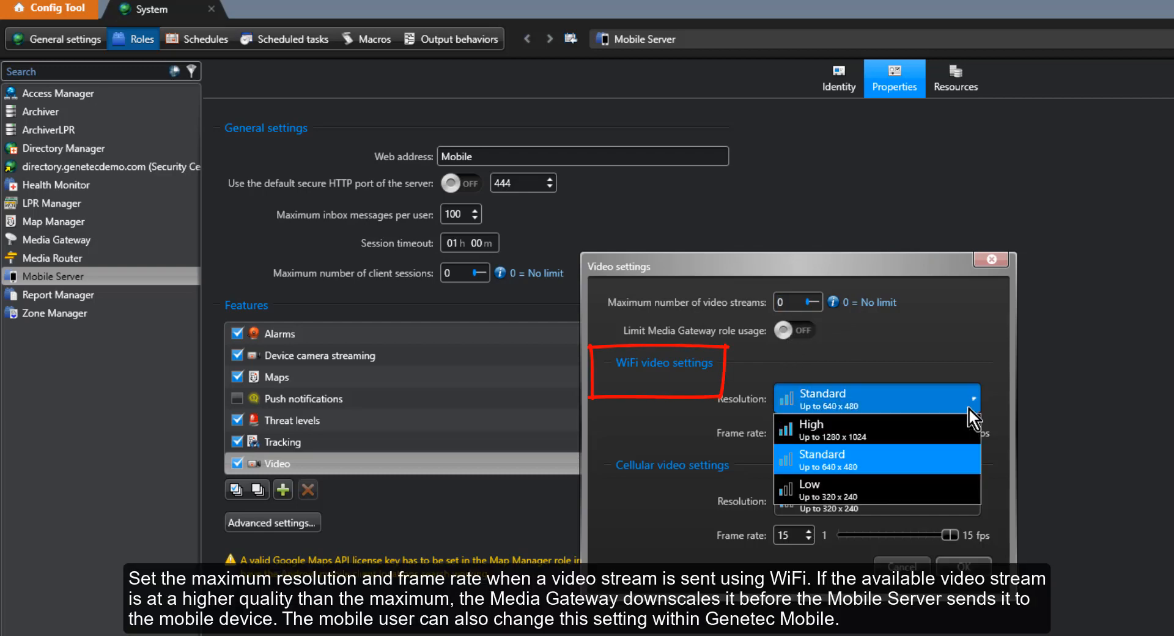
click(998, 382)
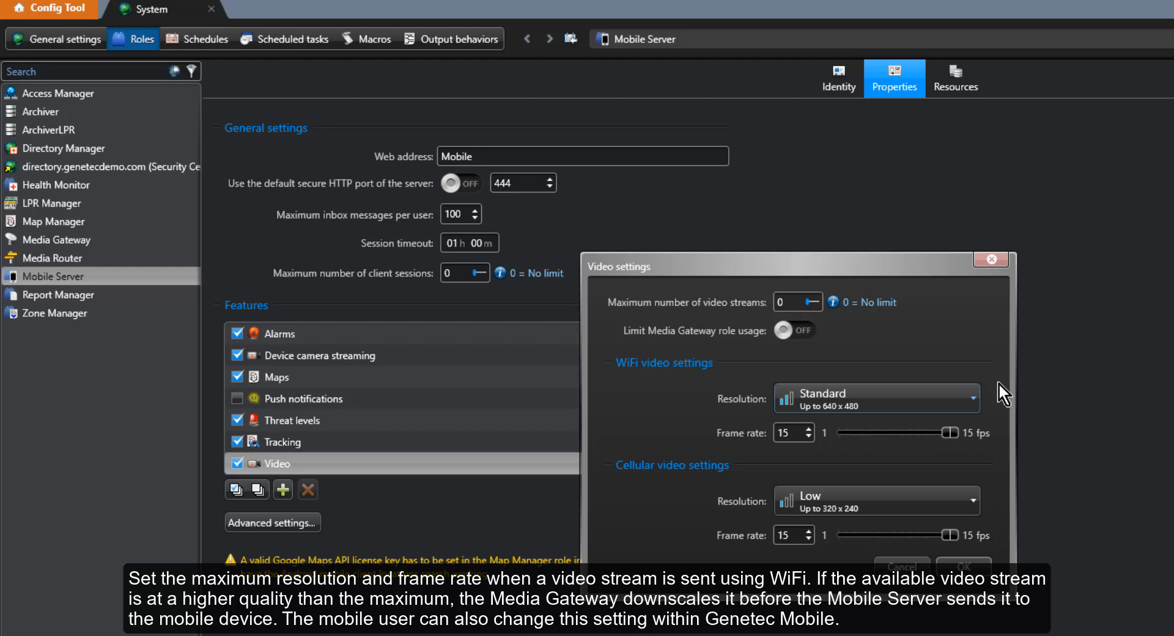
click(962, 504)
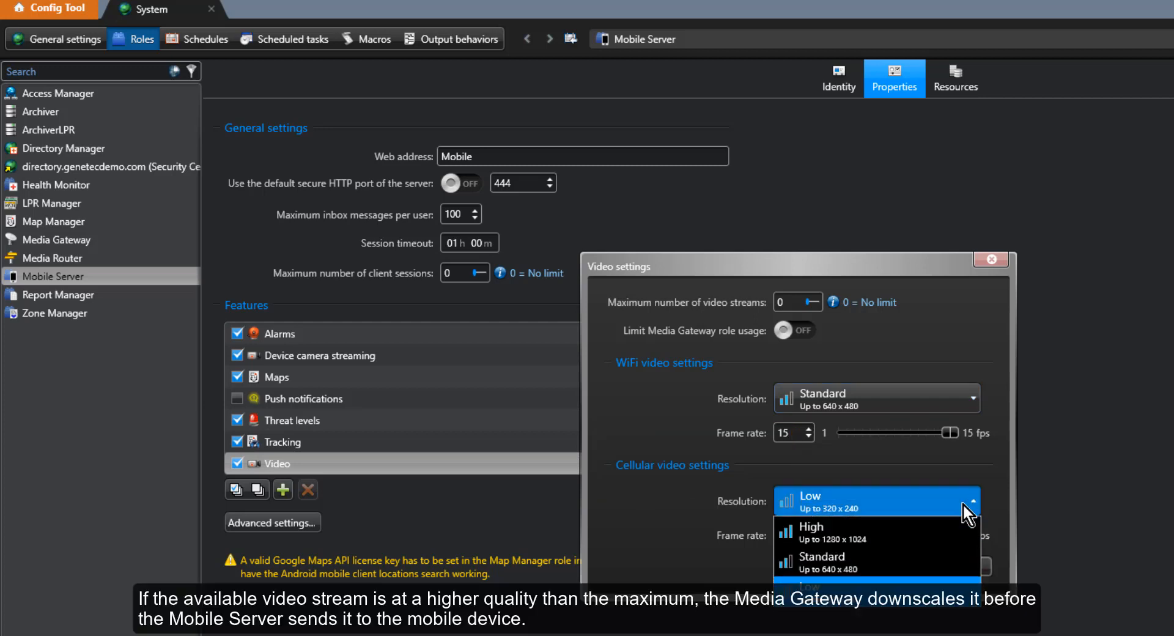
click(963, 504)
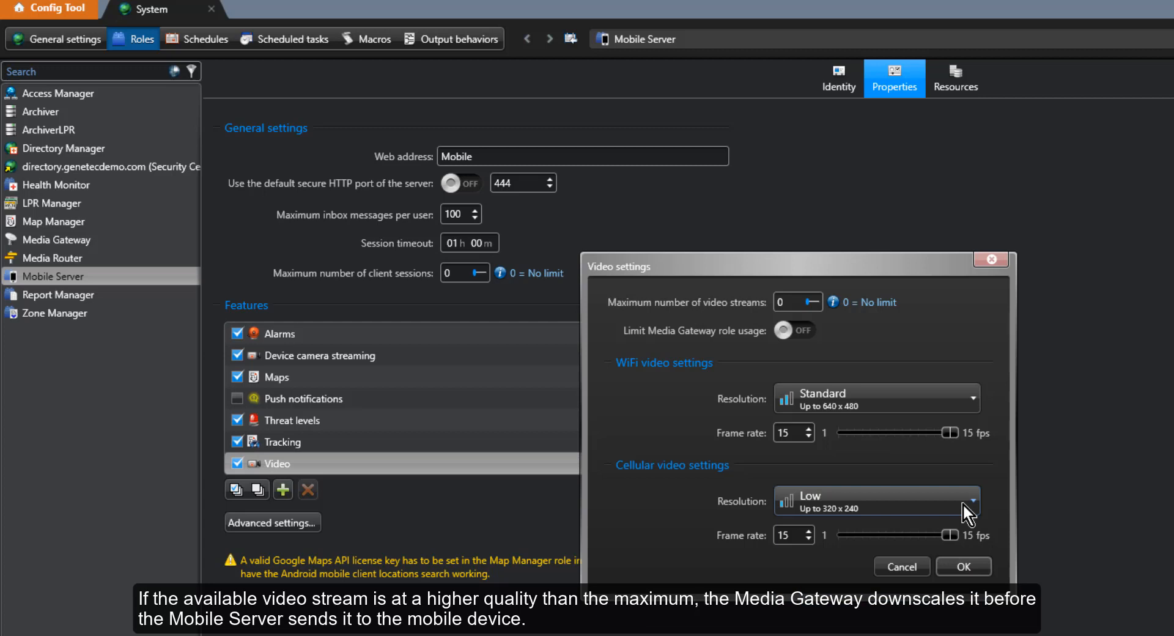